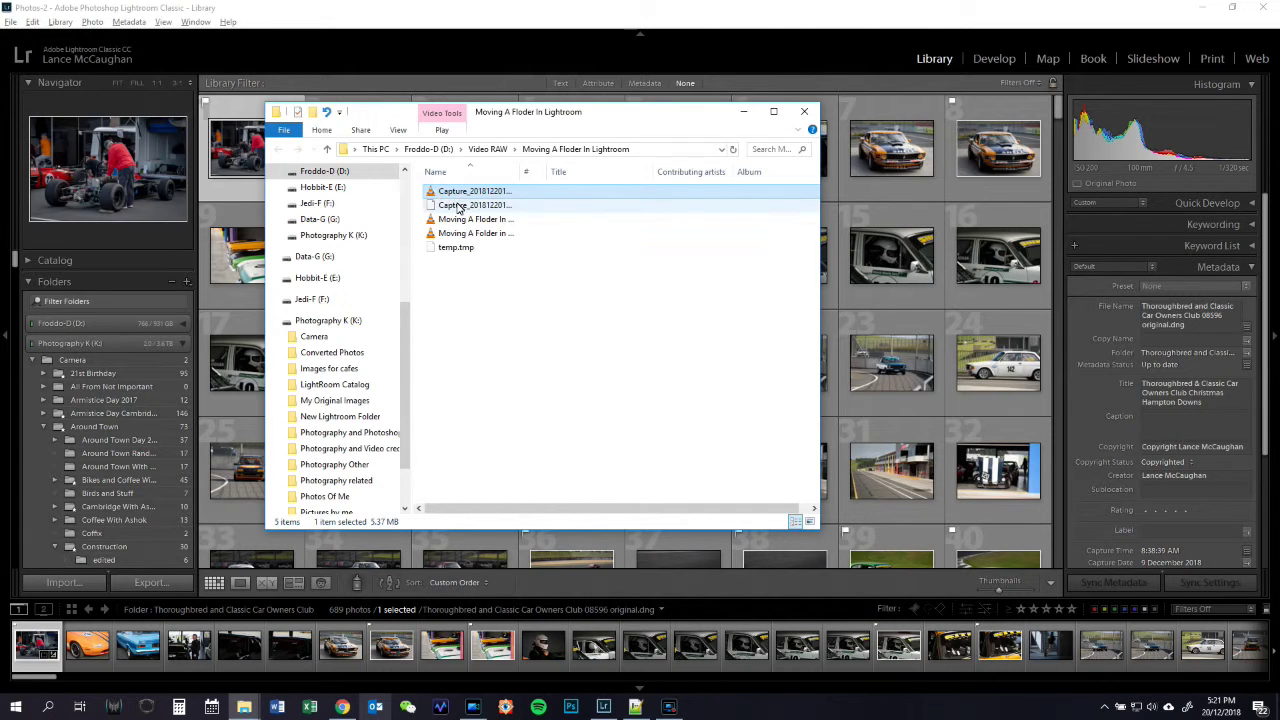
# Delete both Capture files from the Moving A Floder In Lightroom folder and minimize Explorer
pyautogui.keyDown('ctrl'); pyautogui.click(450, 205); pyautogui.keyUp('ctrl')
pyautogui.rightClick(456, 206)
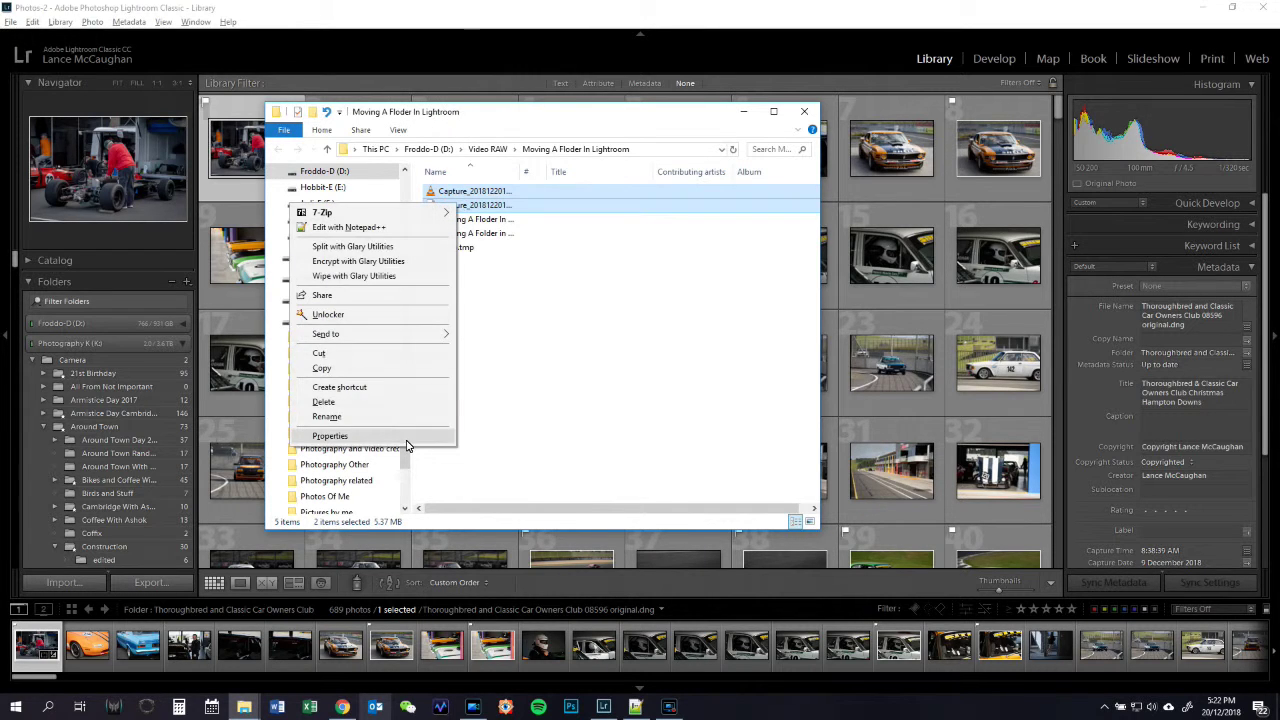
pyautogui.click(404, 402)
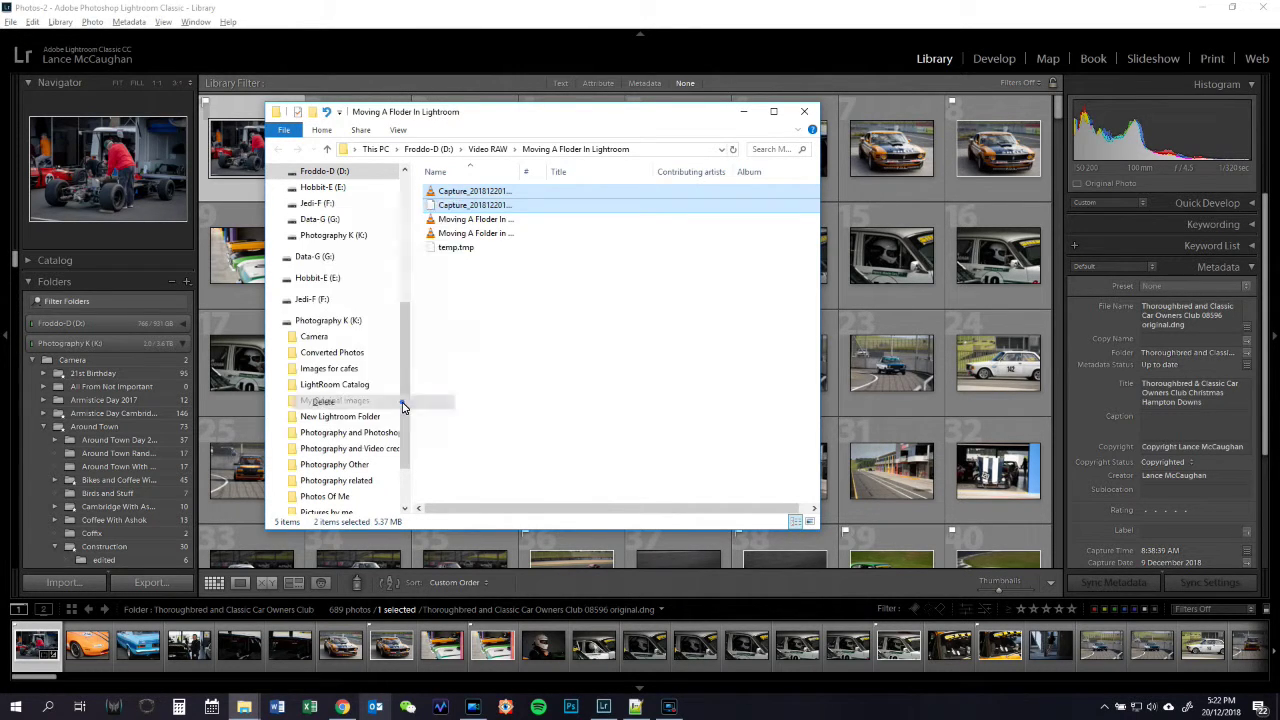
pyautogui.click(743, 111)
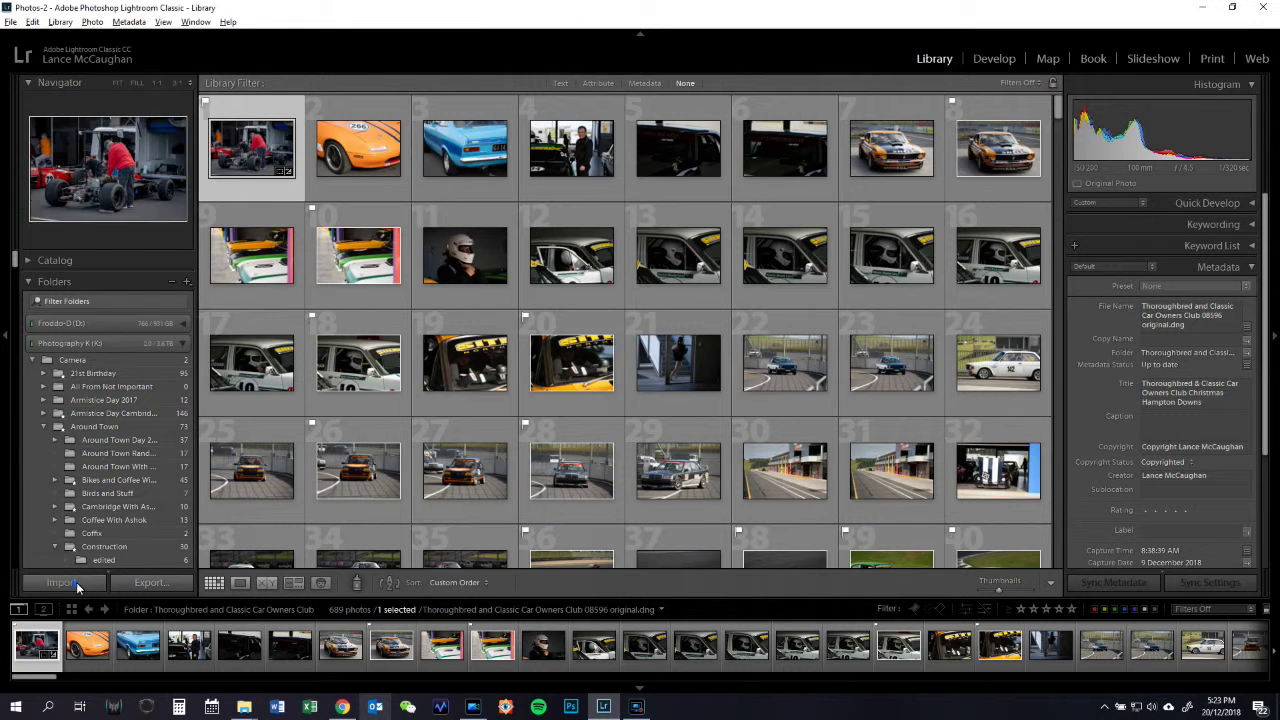
pyautogui.click(62, 583)
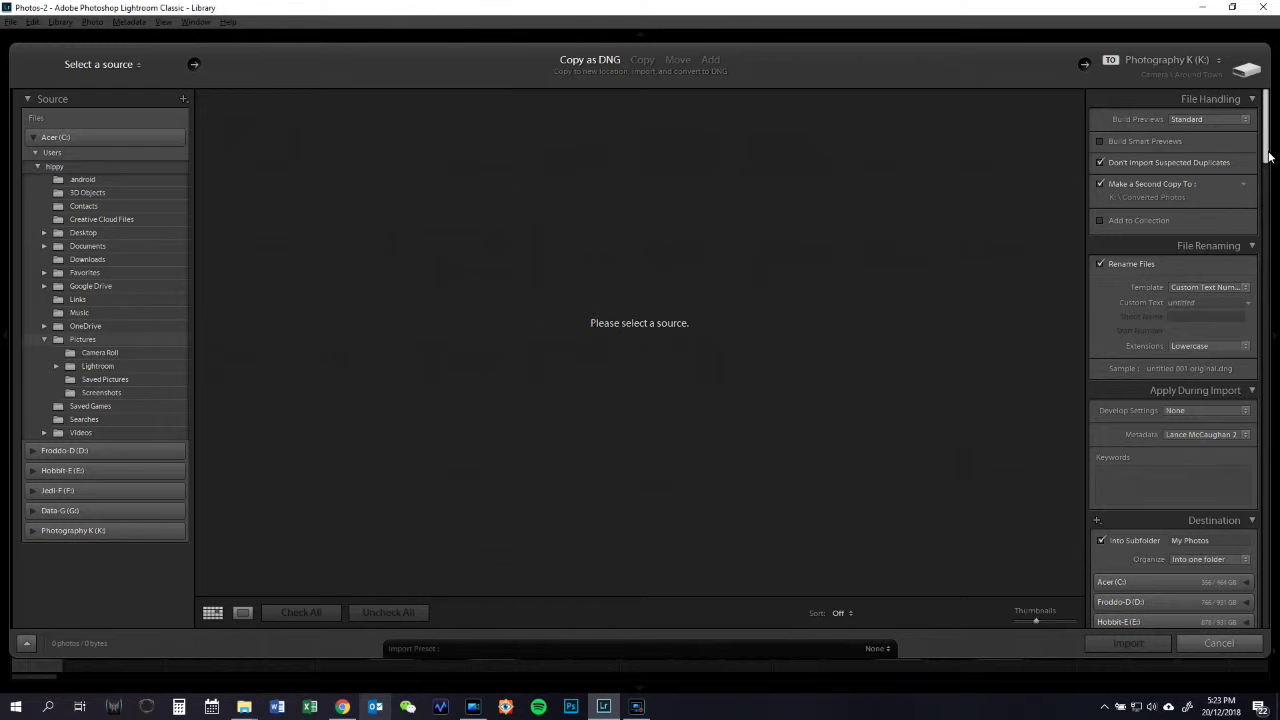
# Scroll through the Import dialog's Destination folder tree on Photography K (K:)
pyautogui.moveTo(1268, 155); pyautogui.dragTo(1252, 229)
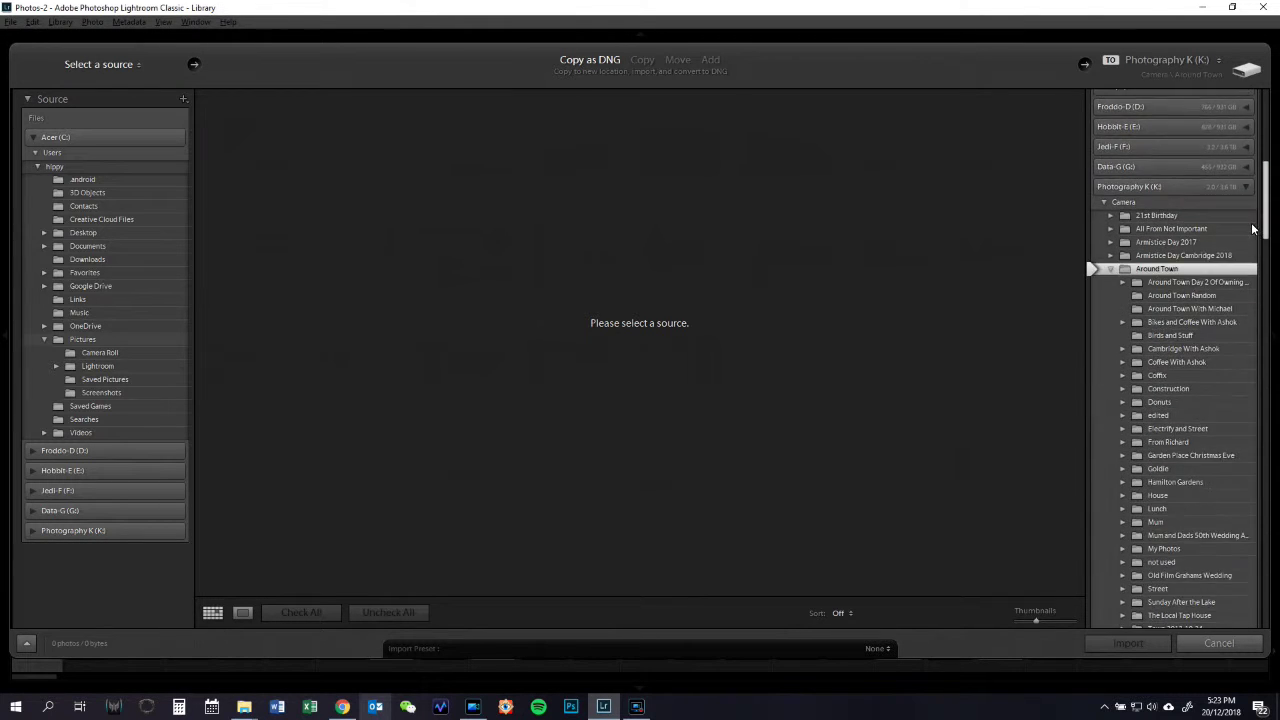
pyautogui.scroll(5, 1252, 229)
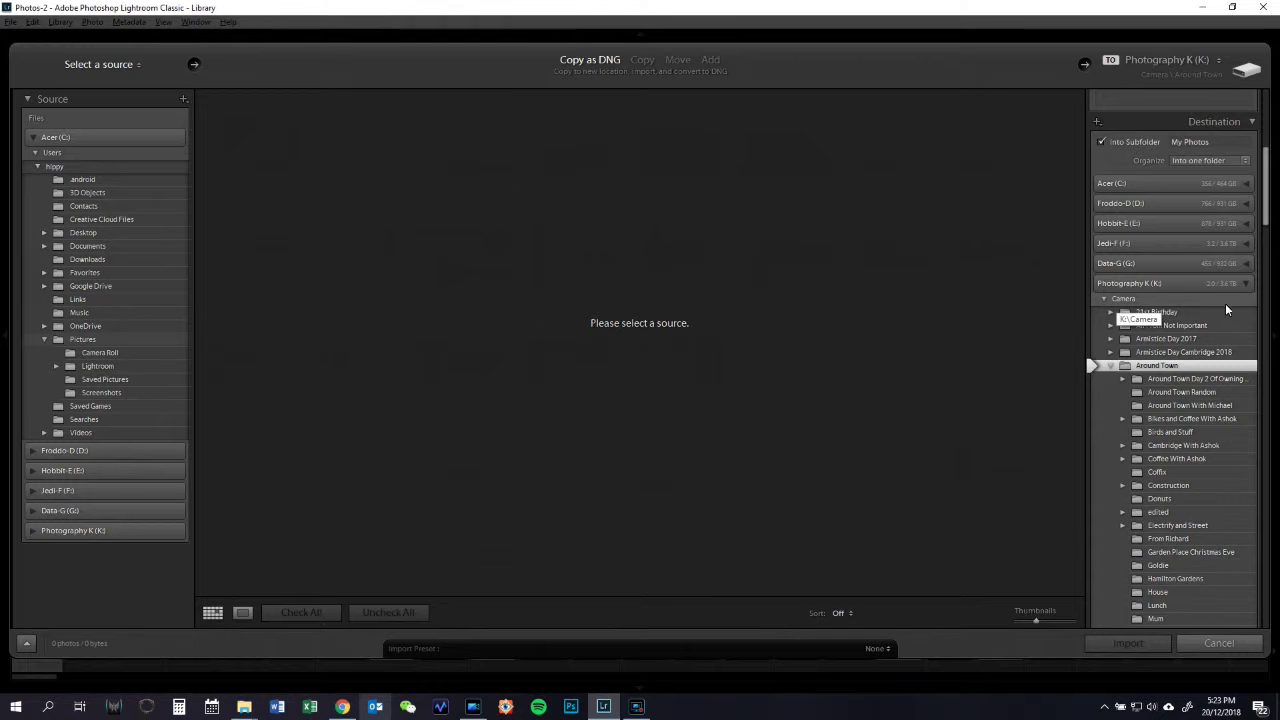
# Cancel the Import dialog without importing any photos
pyautogui.click(1216, 646)
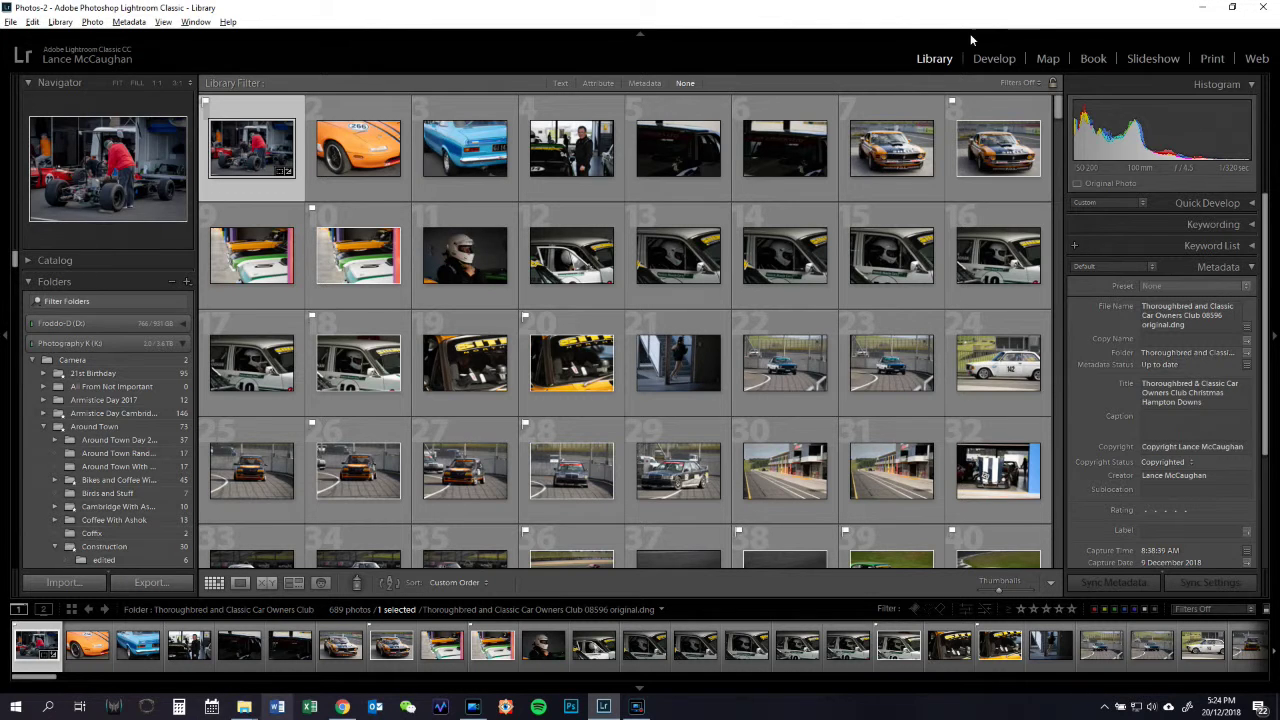
# Minimize Lightroom, select New Lightroom Folder in Explorer, then switch back to Lightroom Classic
pyautogui.click(1201, 7)
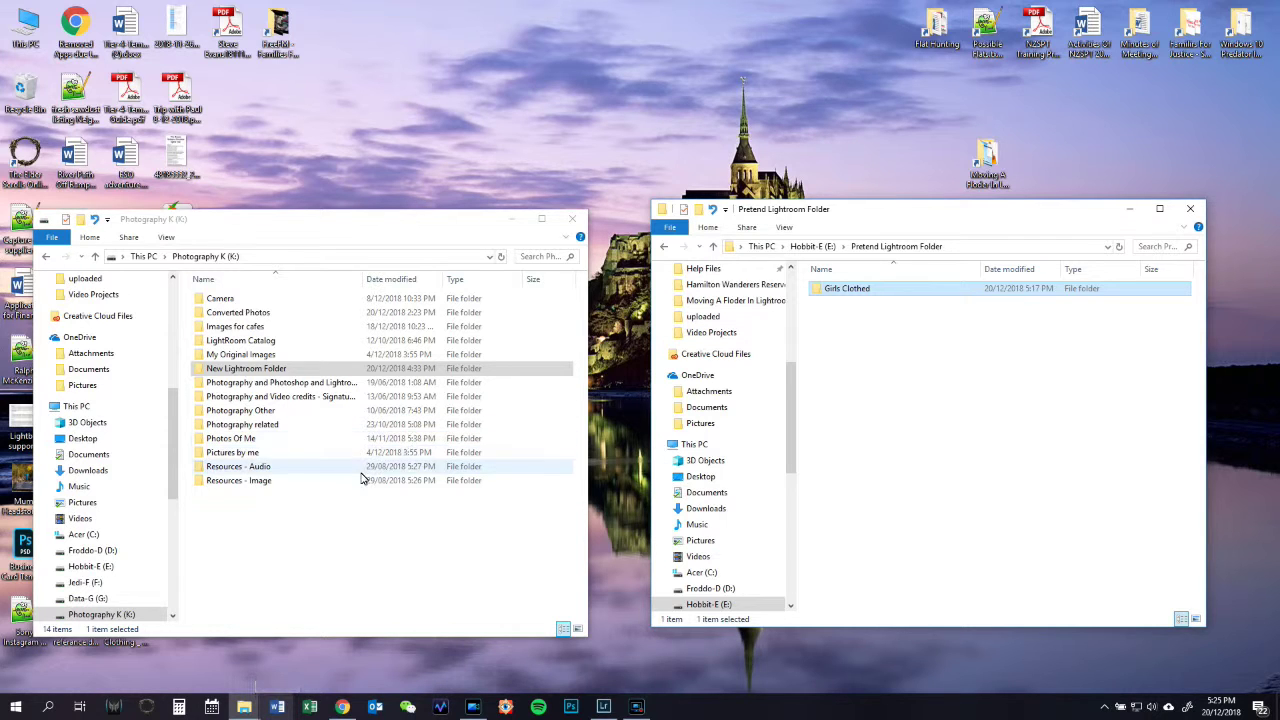
pyautogui.click(244, 370)
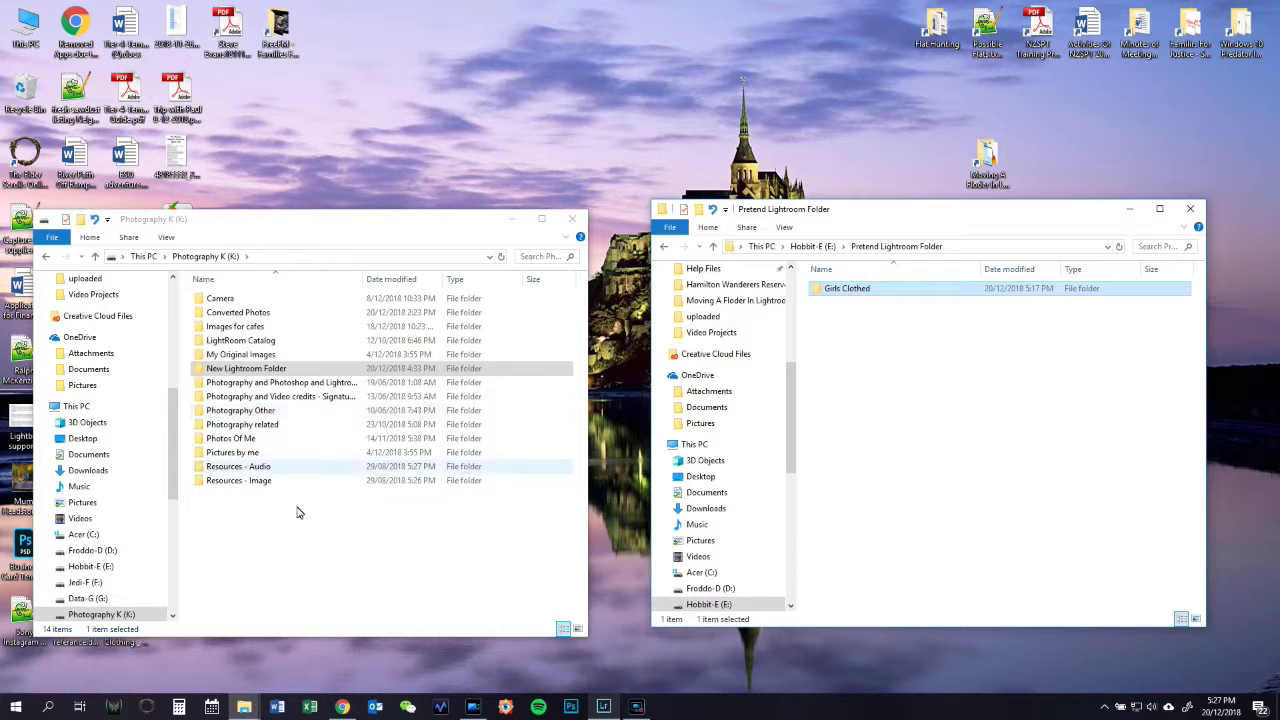
pyautogui.click(610, 710)
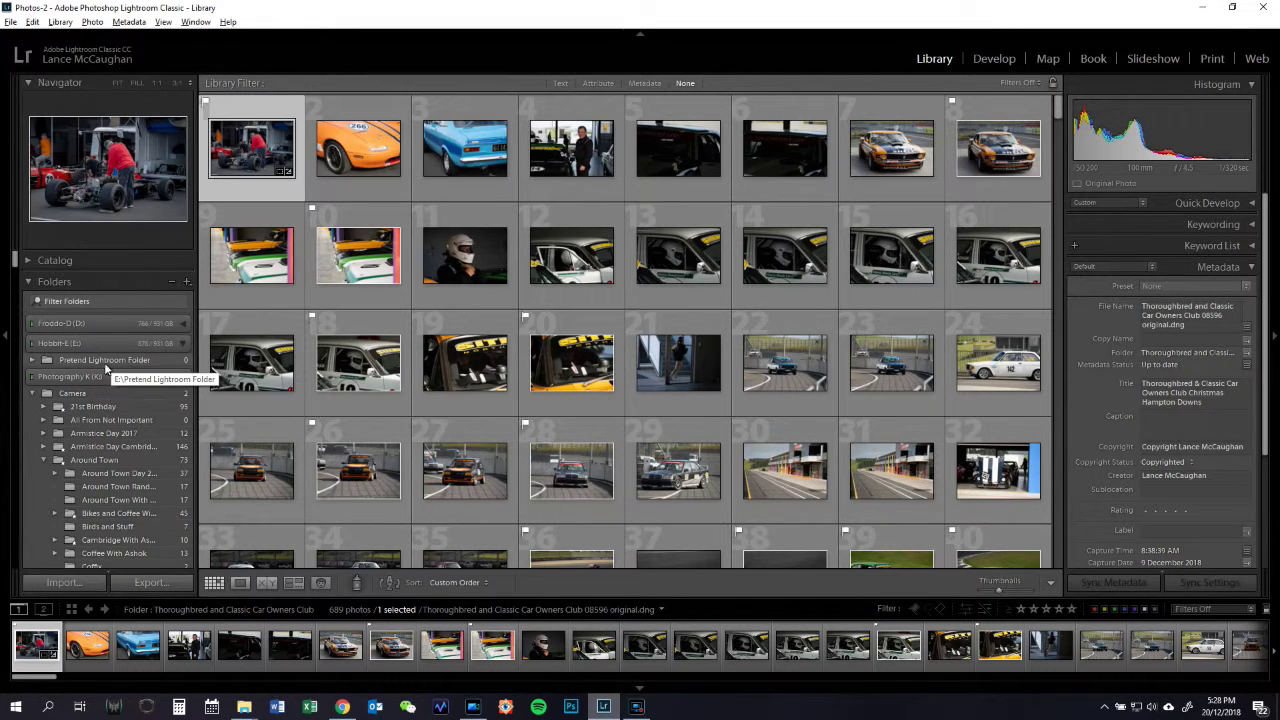
# Select the Camera folder to show its two photos, then minimize Lightroom
pyautogui.click(30, 396)
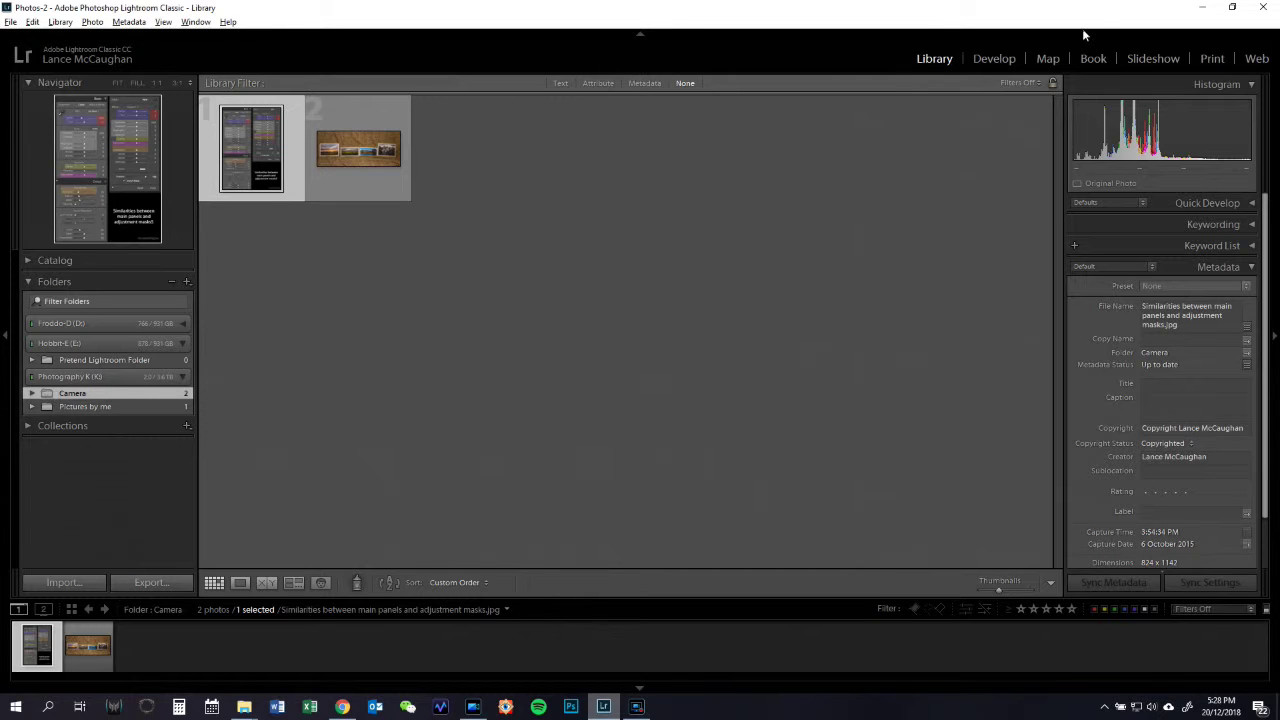
pyautogui.click(1204, 7)
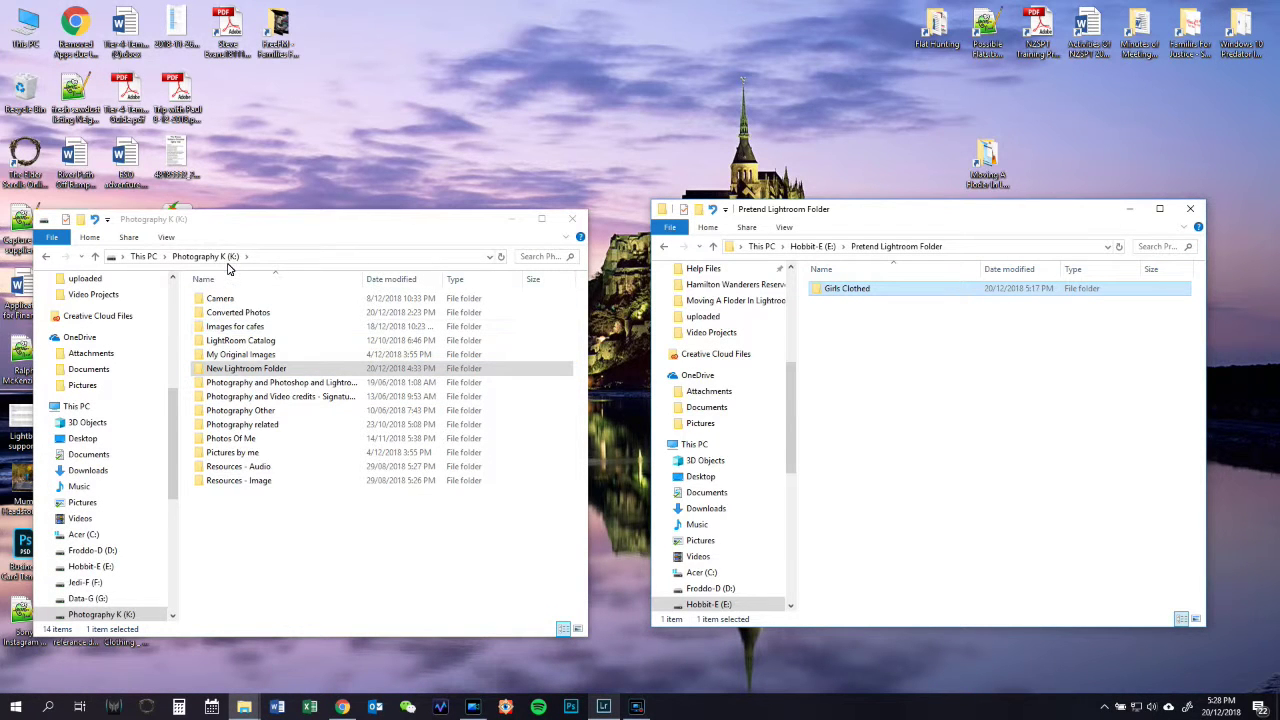
# Delete Random Lightroom Folder from inside New Lightroom Folder on drive K
pyautogui.doubleClick(240, 372)
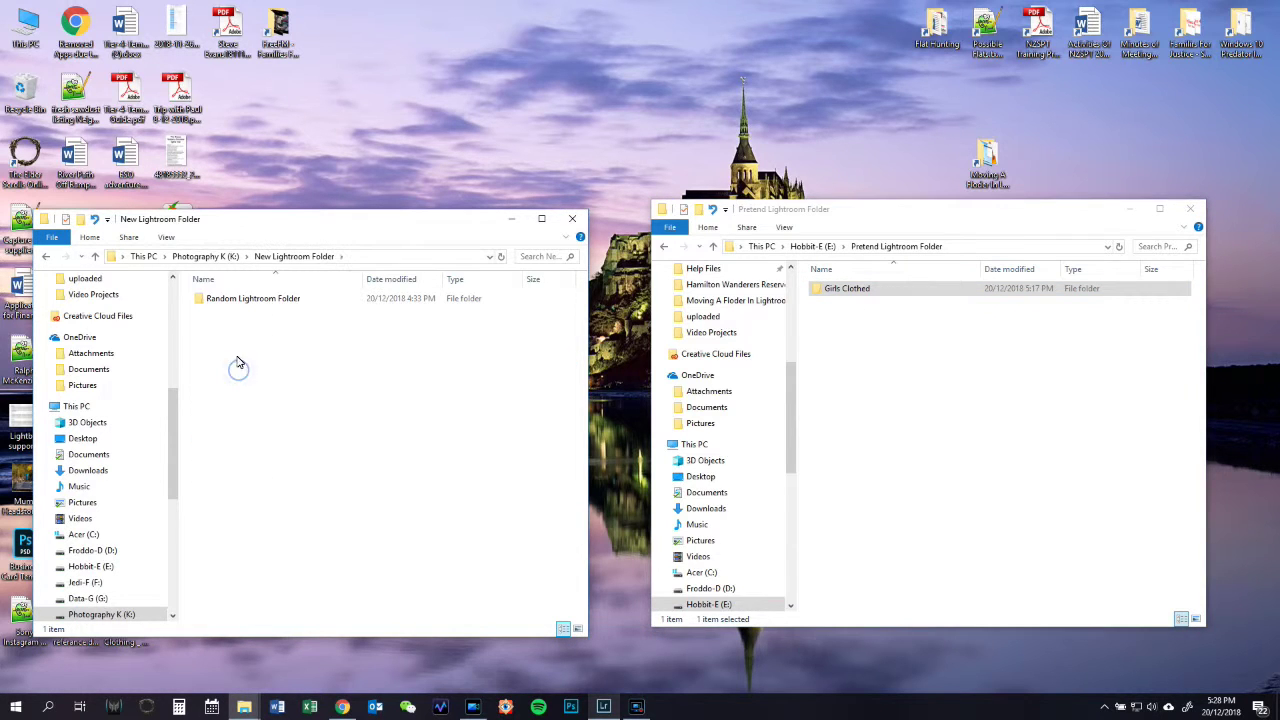
pyautogui.click(235, 300)
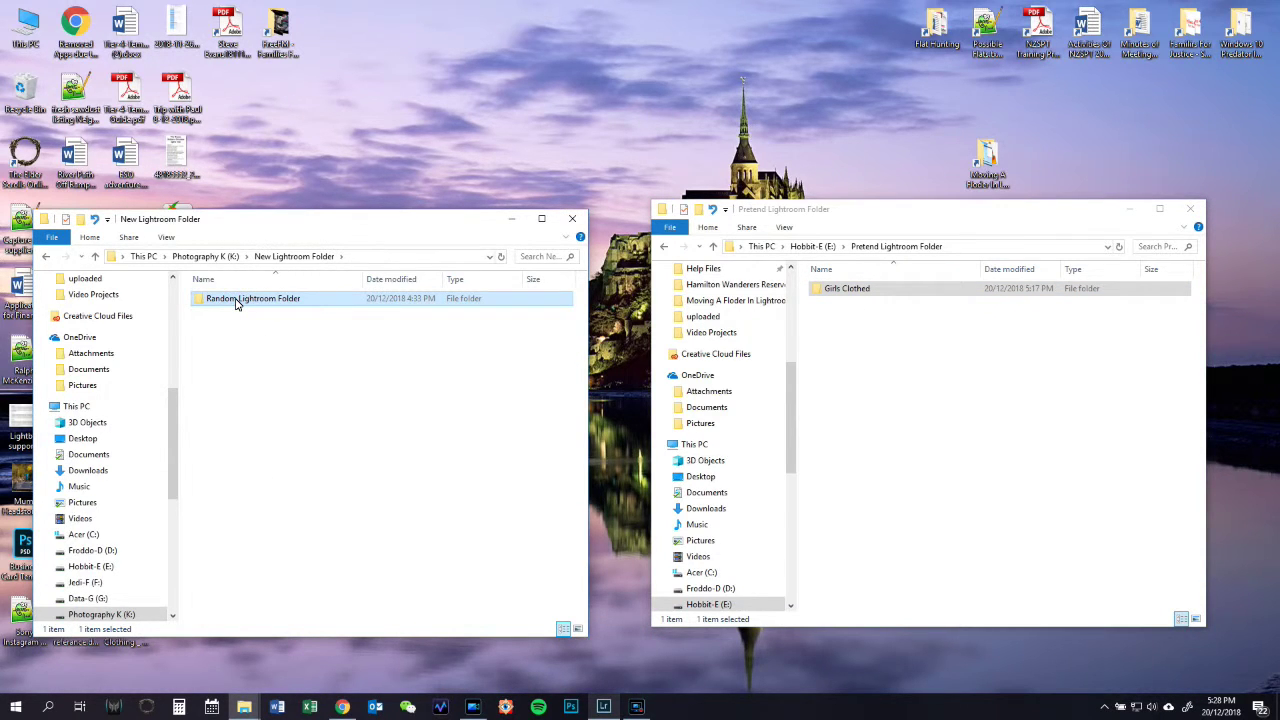
pyautogui.rightClick(237, 304)
pyautogui.click(124, 650)
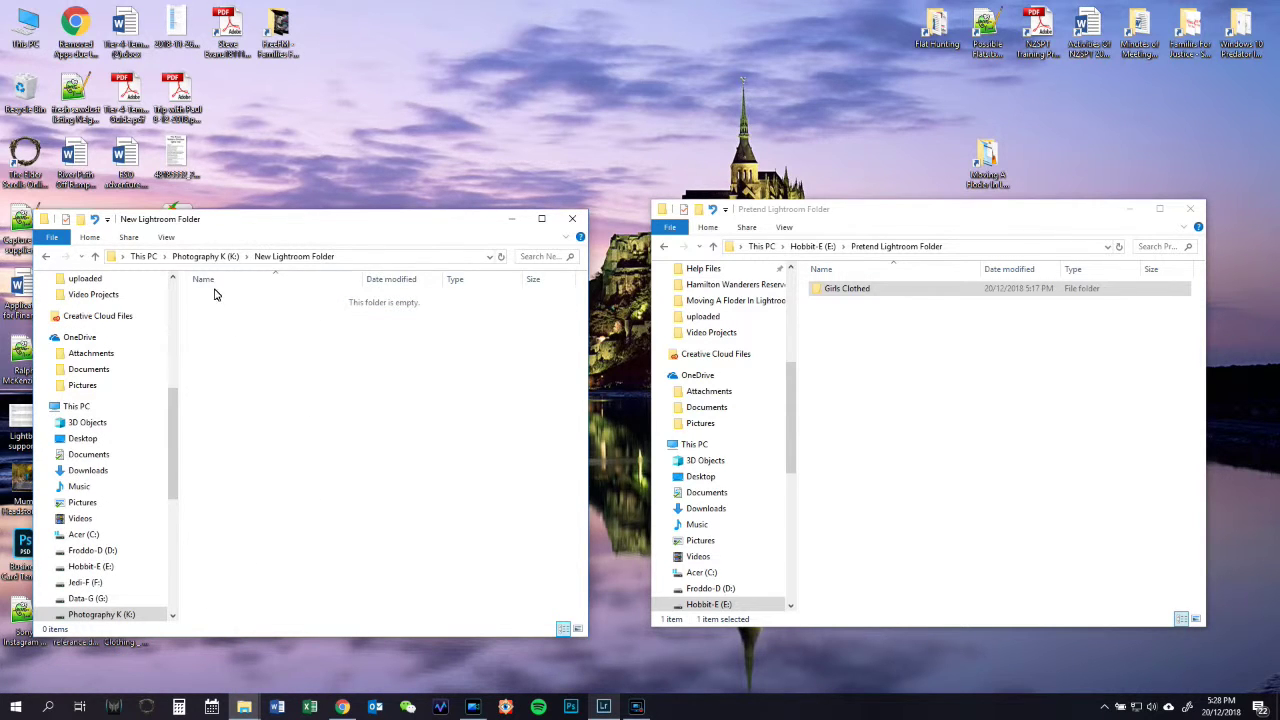
# Go back up to the Photography K (K:) drive and switch to Lightroom Classic
pyautogui.click(262, 256)
pyautogui.click(207, 256)
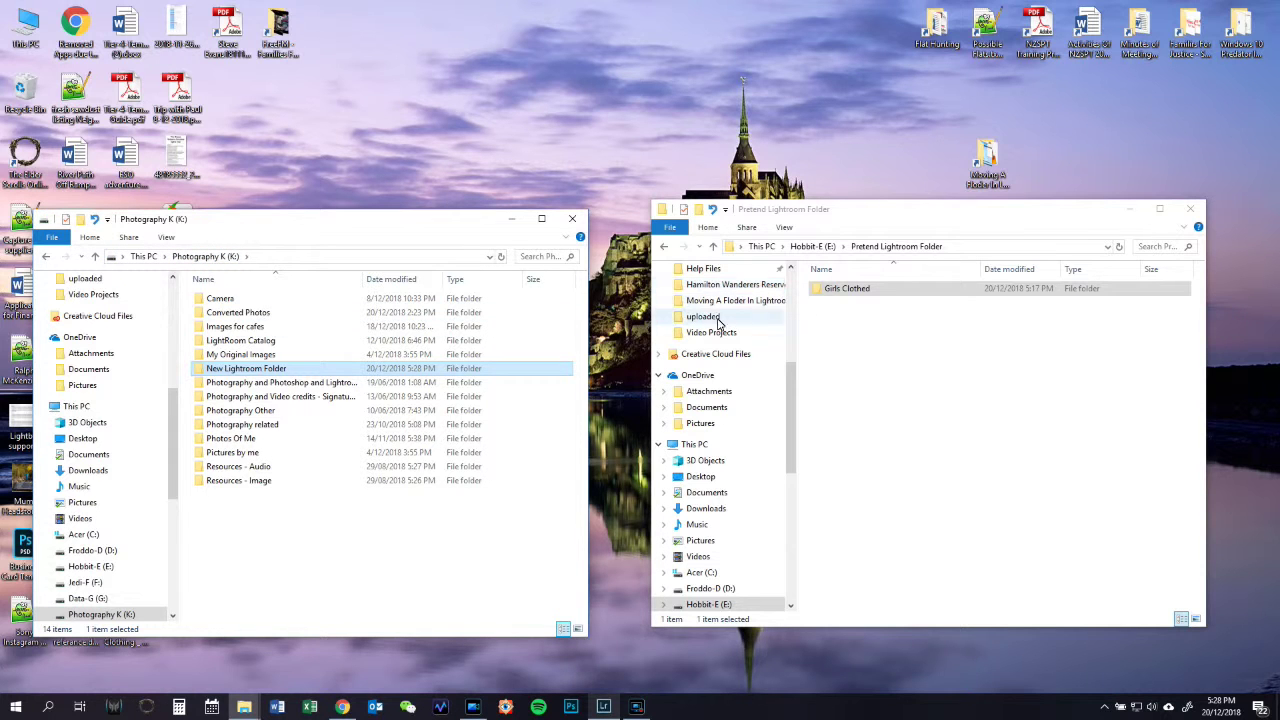
pyautogui.click(603, 707)
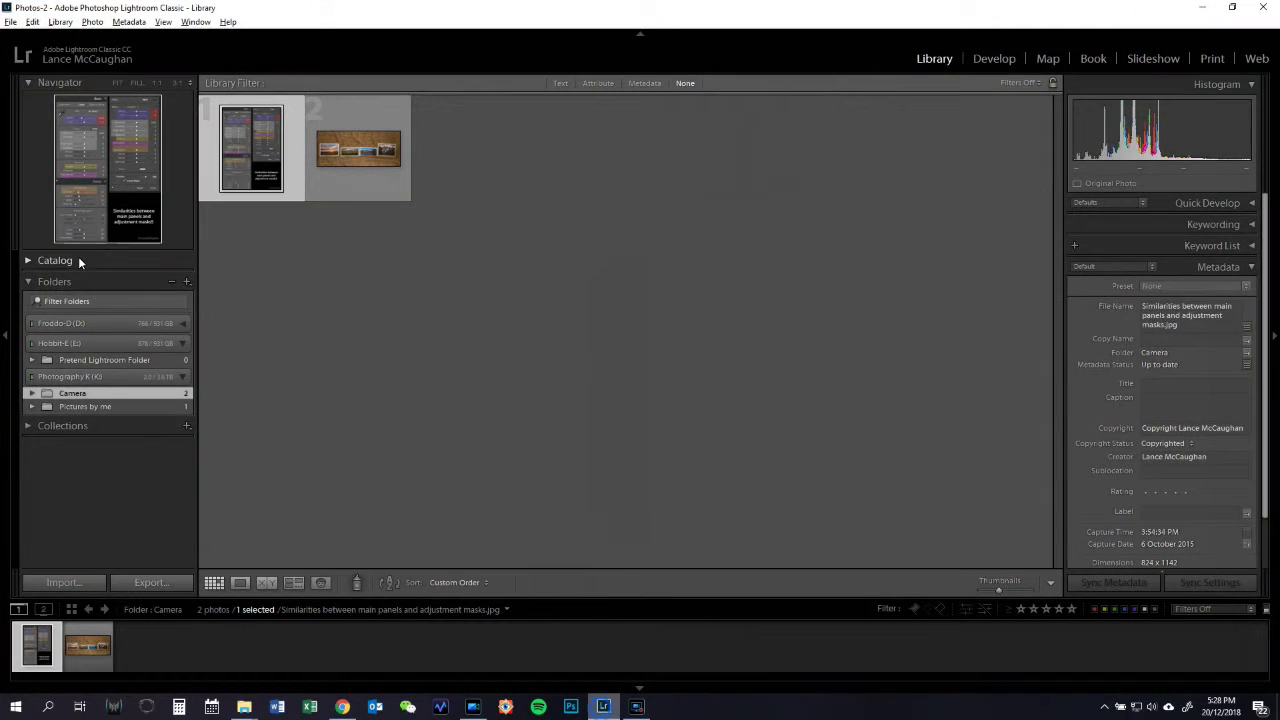
# Add New Lightroom Folder from Photography K (K:) to the catalog with Add Folder
pyautogui.click(186, 284)
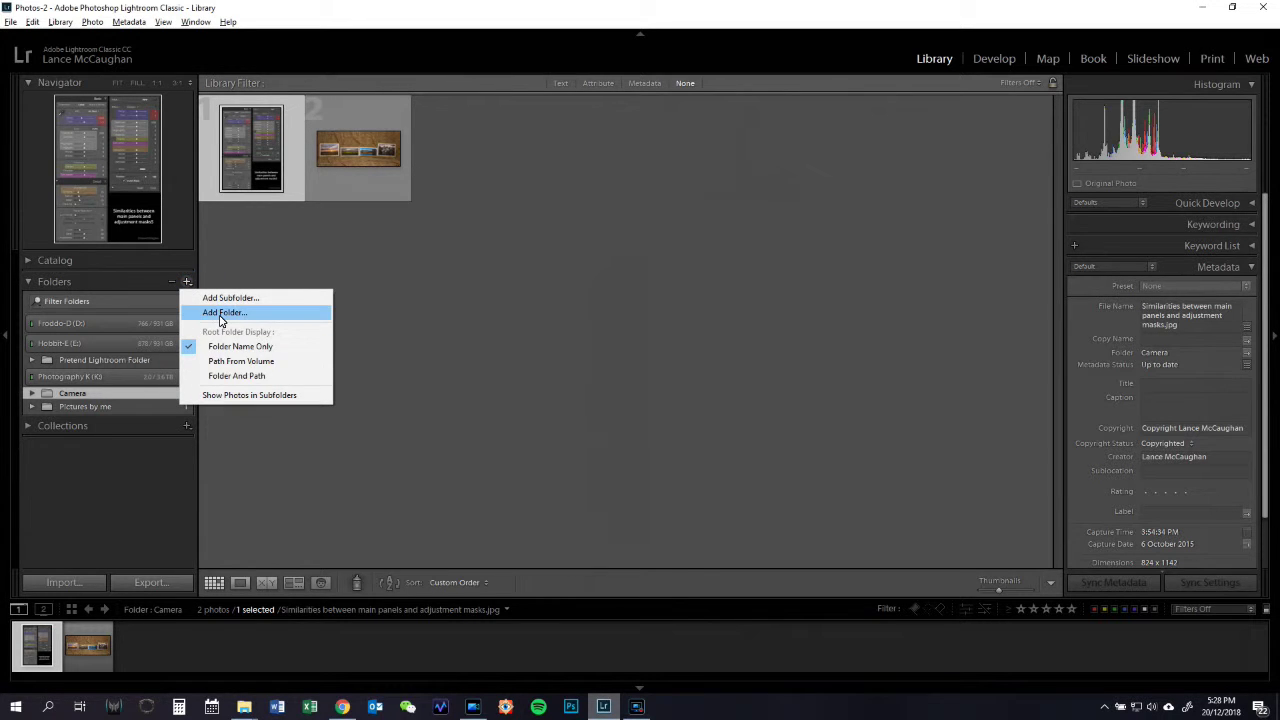
pyautogui.click(222, 313)
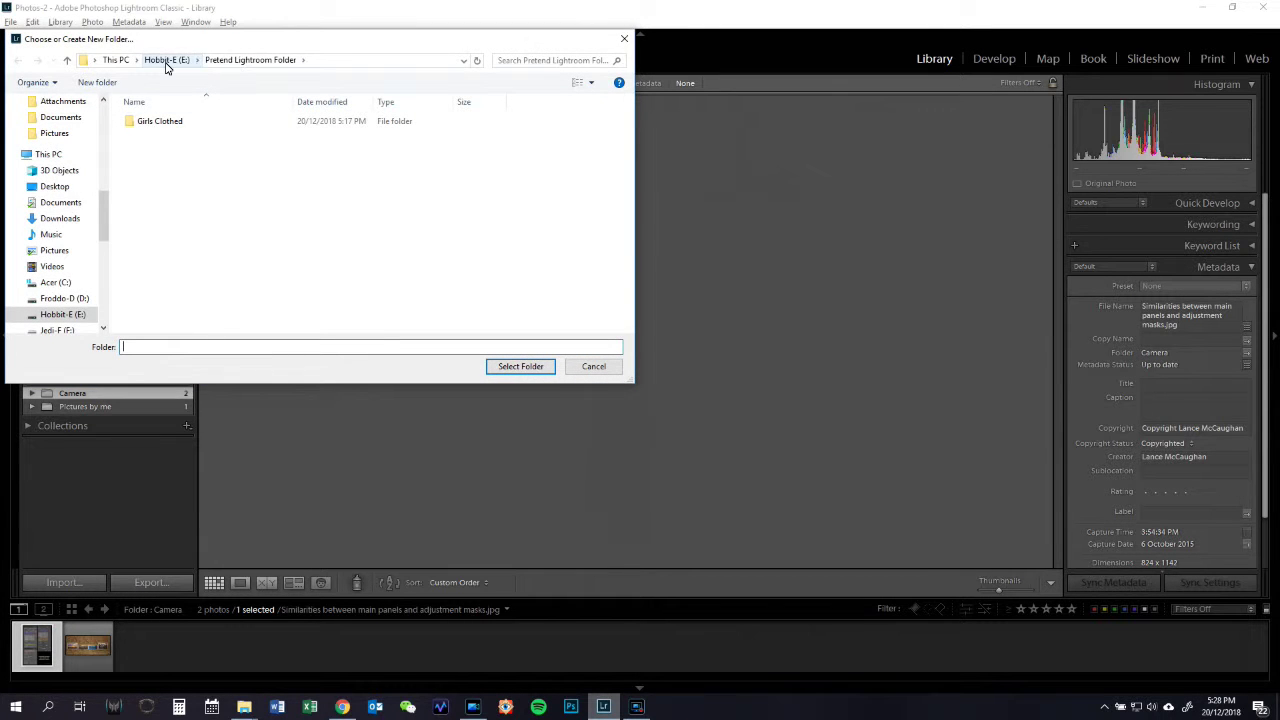
pyautogui.click(166, 61)
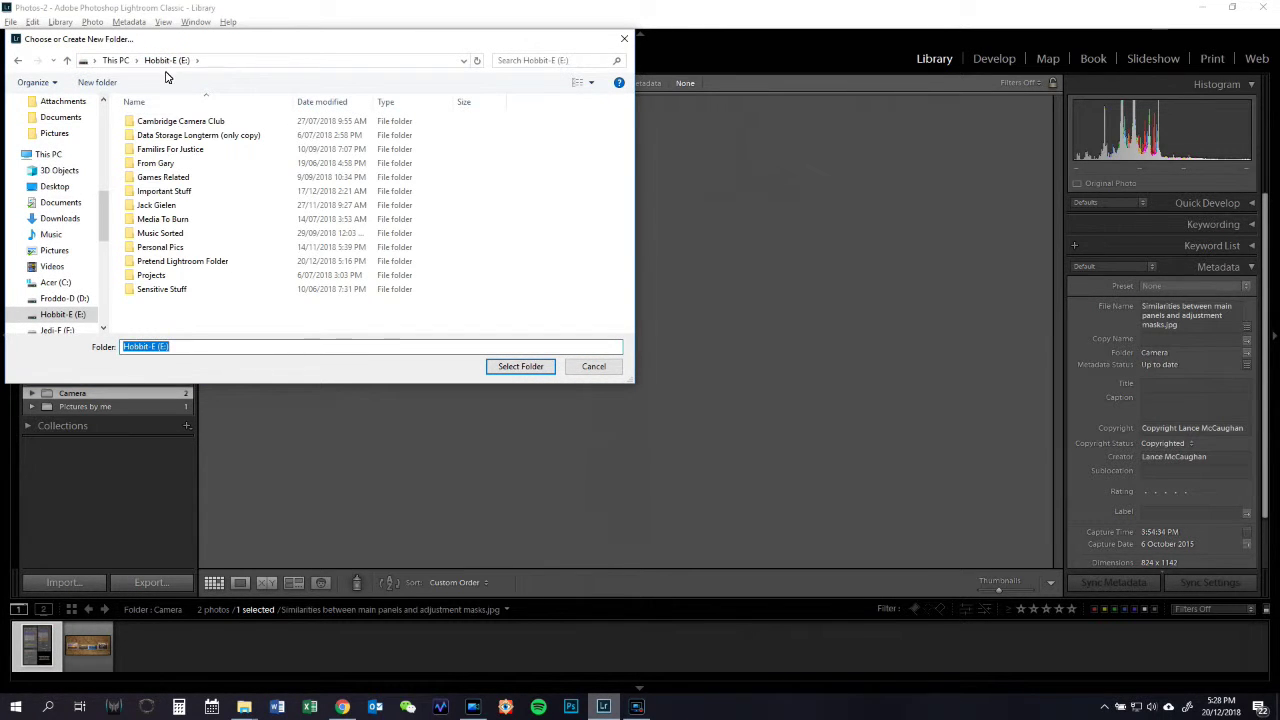
pyautogui.click(115, 61)
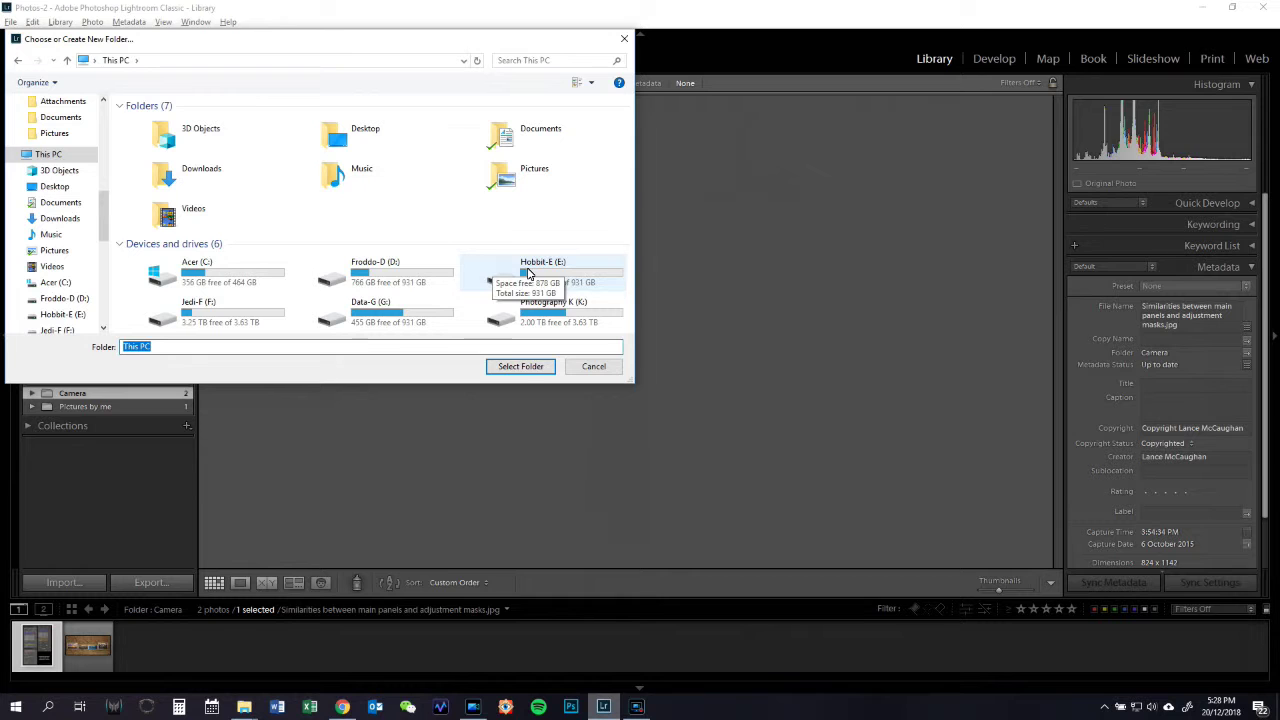
pyautogui.click(529, 272)
pyautogui.doubleClick(529, 272)
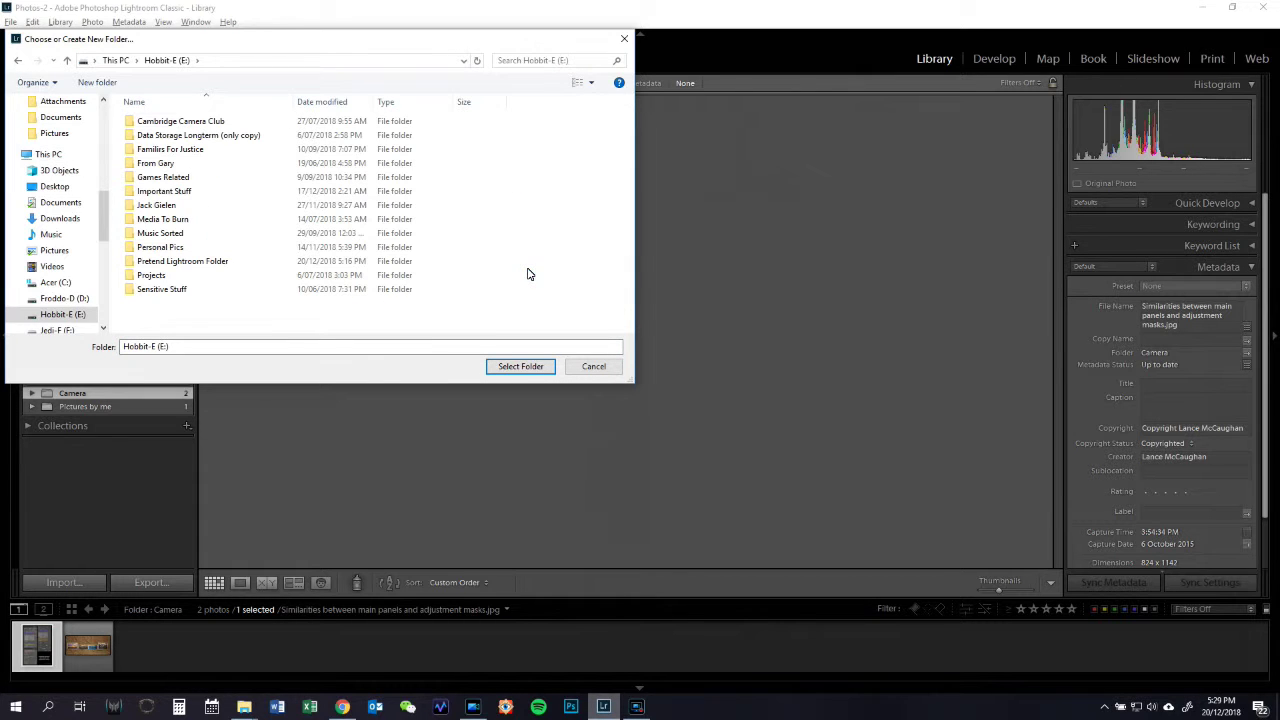
pyautogui.click(110, 60)
pyautogui.doubleClick(565, 320)
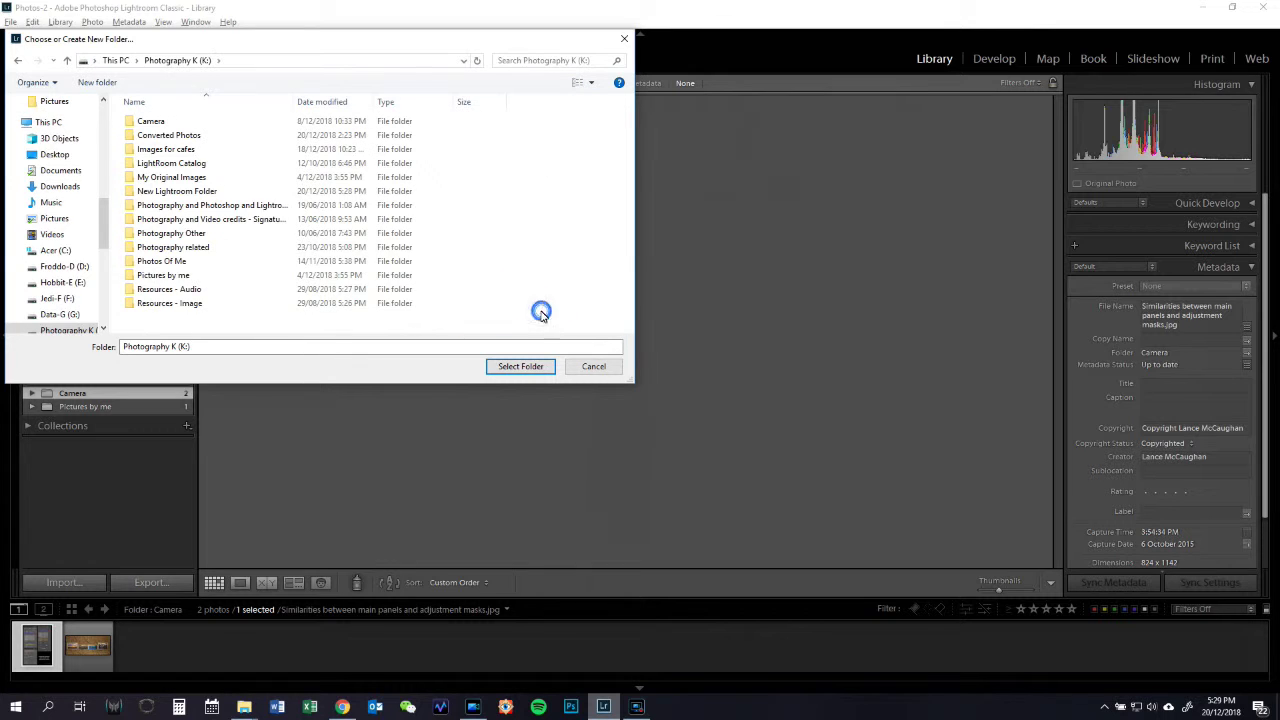
pyautogui.click(170, 191)
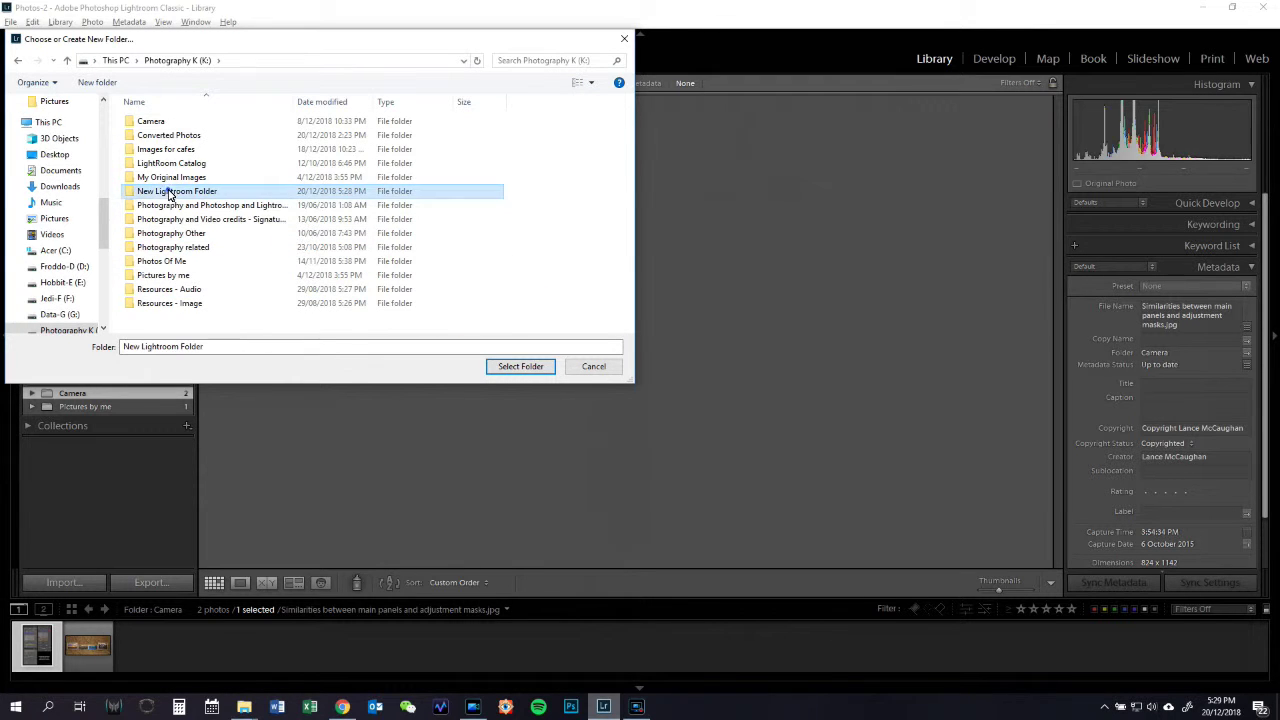
pyautogui.click(524, 368)
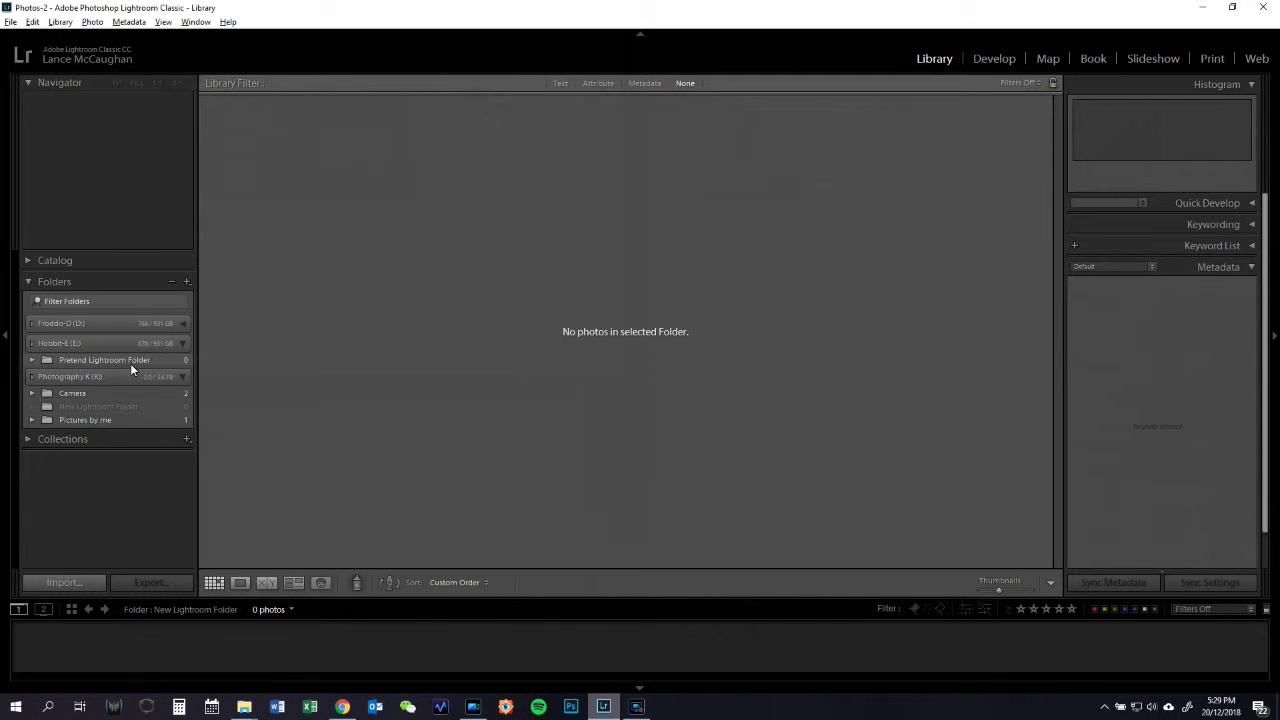
# Expand Pretend Lightroom Folder, select Girls Clothed, and expand it to show Folder 01–03
pyautogui.click(32, 360)
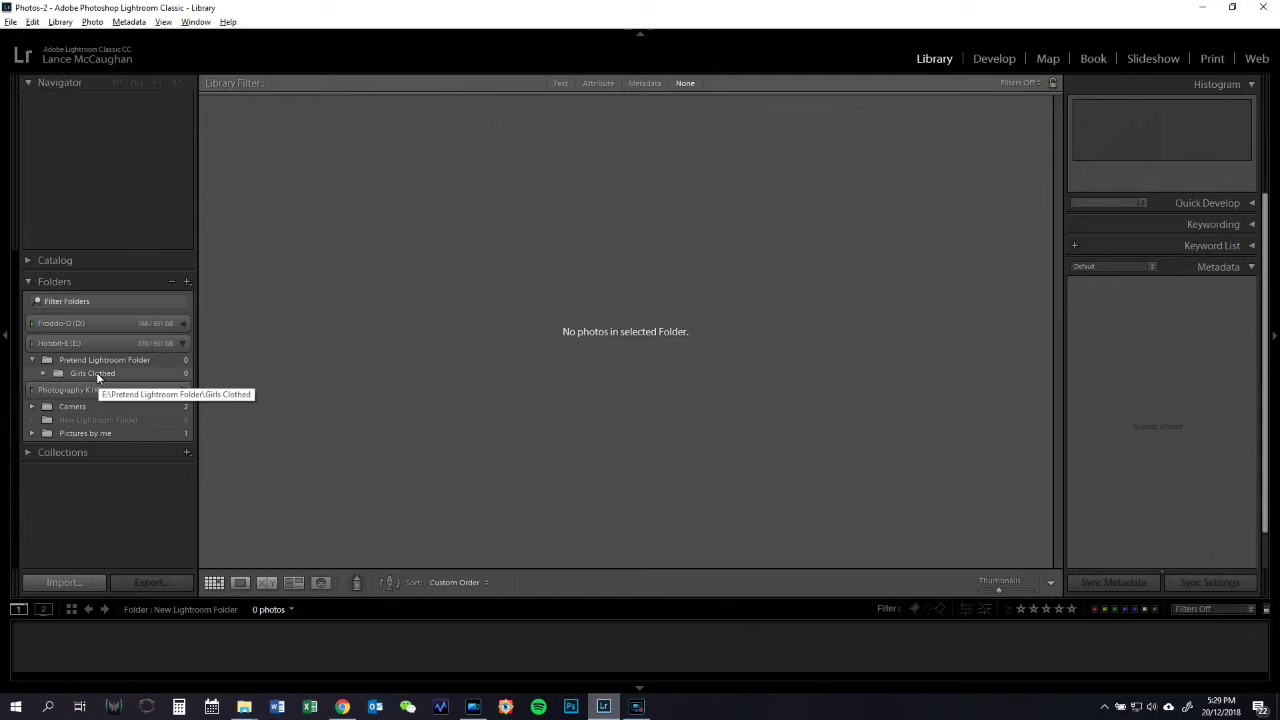
pyautogui.click(96, 372)
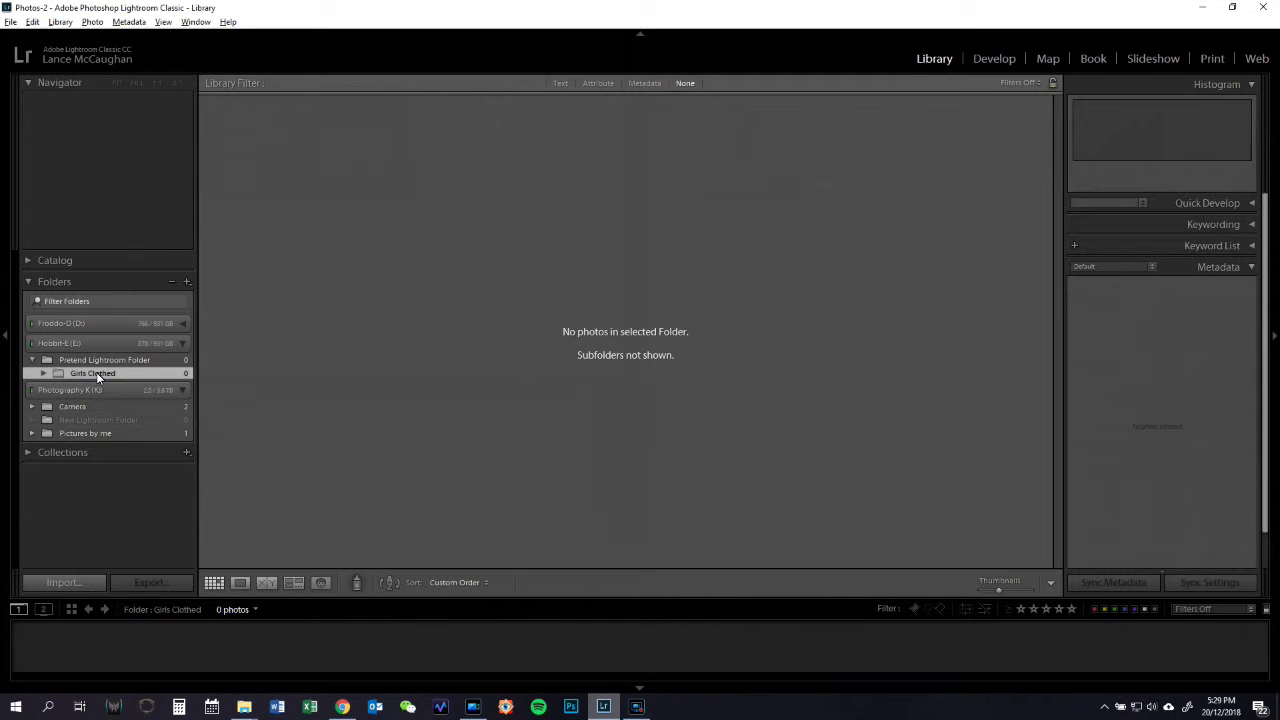
pyautogui.click(43, 373)
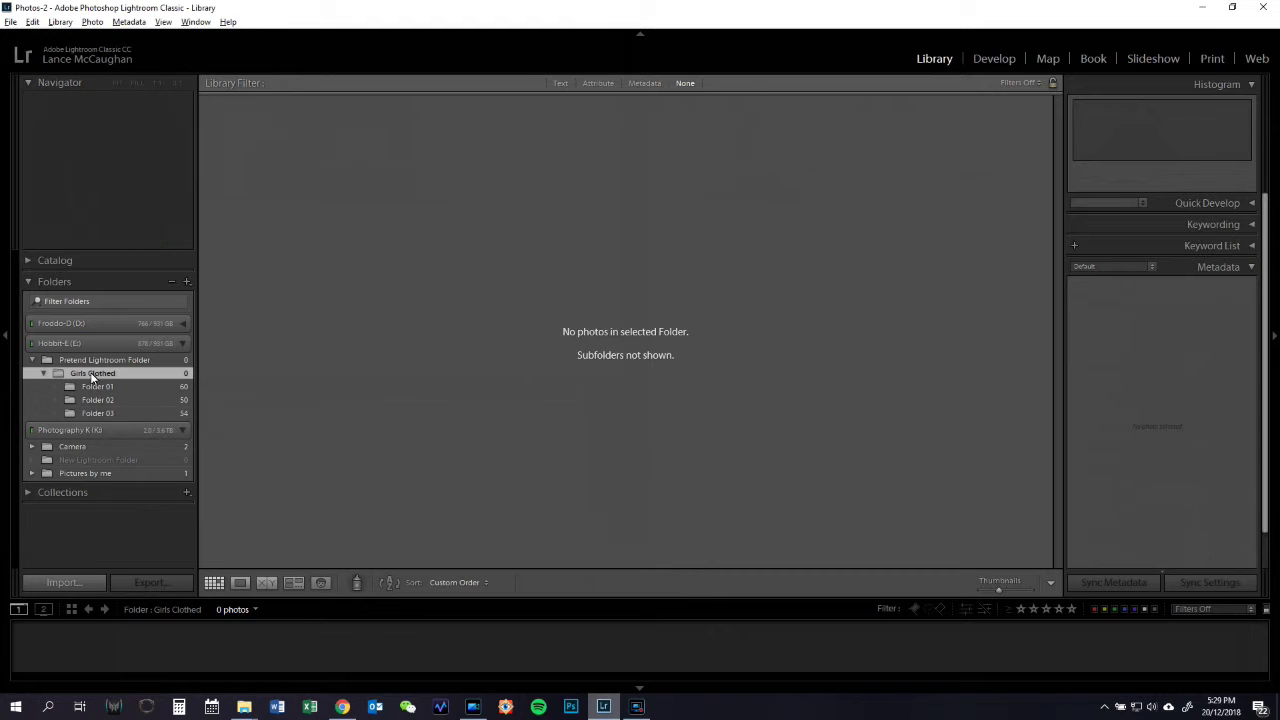
# Move Girls Clothed into New Lightroom Folder on Photography K, then expand Hobbit-E
pyautogui.click(43, 373)
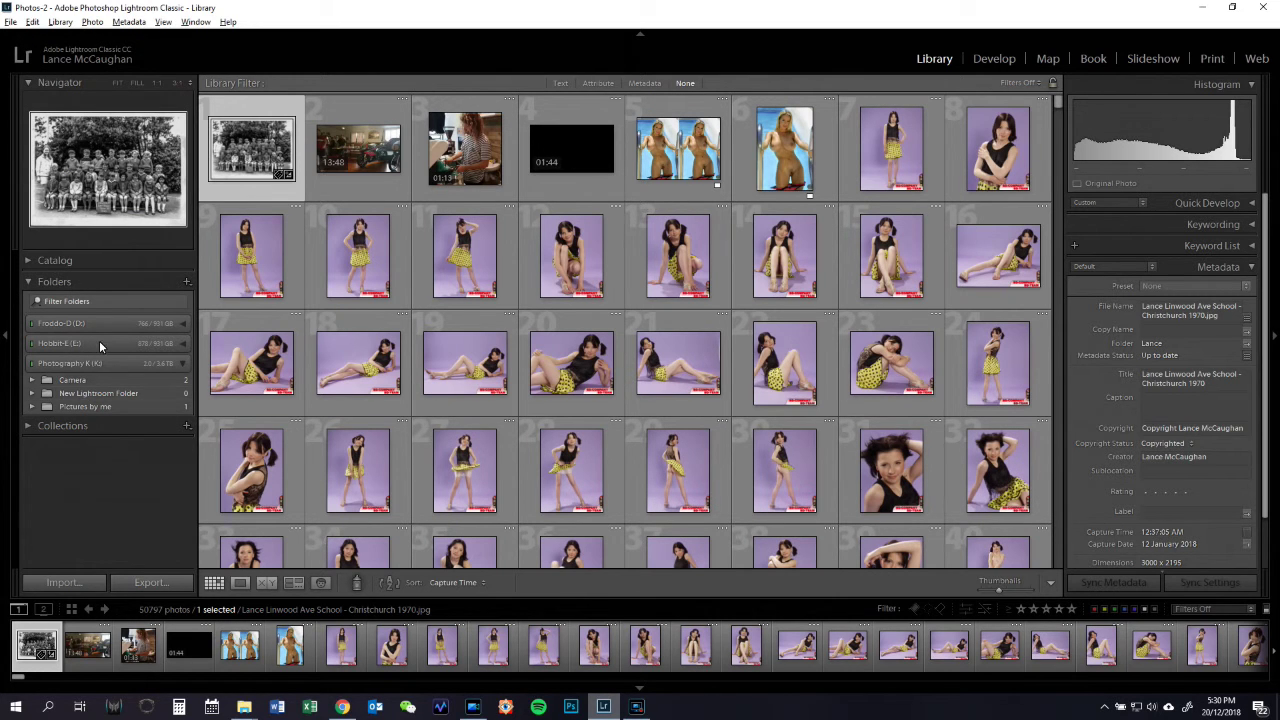
pyautogui.click(184, 343)
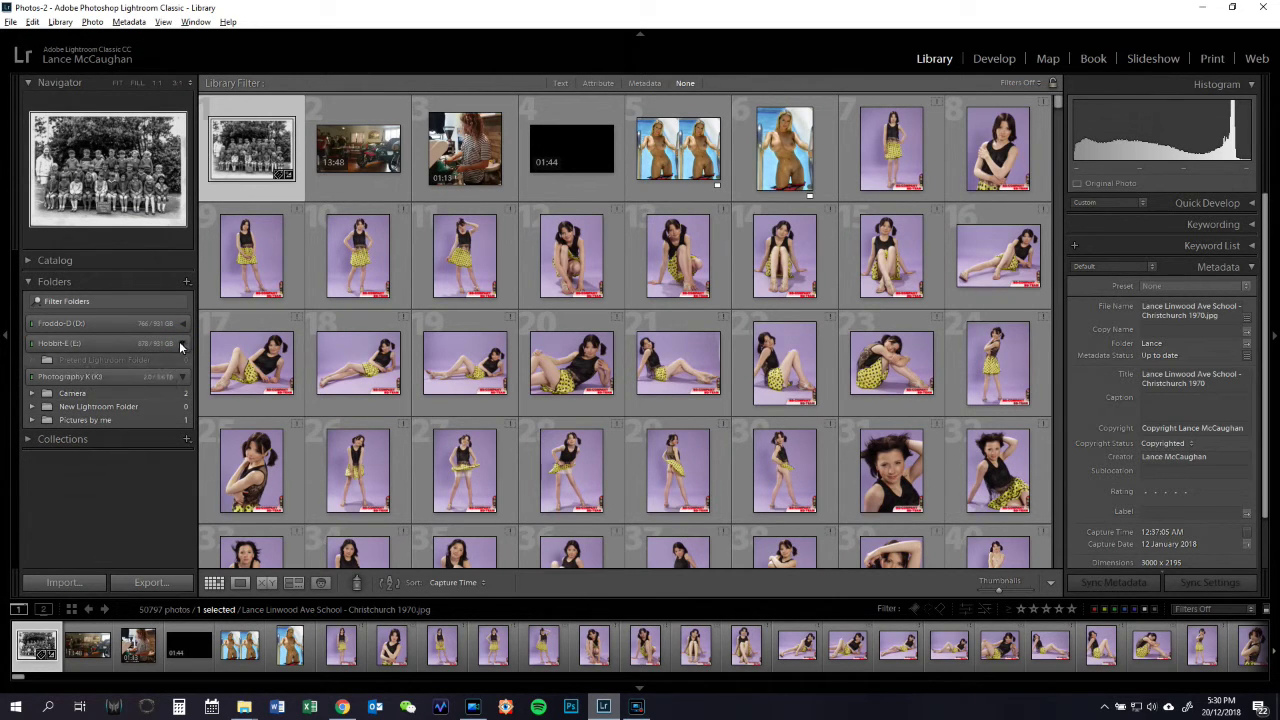
# Collapse Hobbit-E, then select and expand New Lightroom Folder to show Girls Clothed inside
pyautogui.click(181, 344)
pyautogui.click(92, 394)
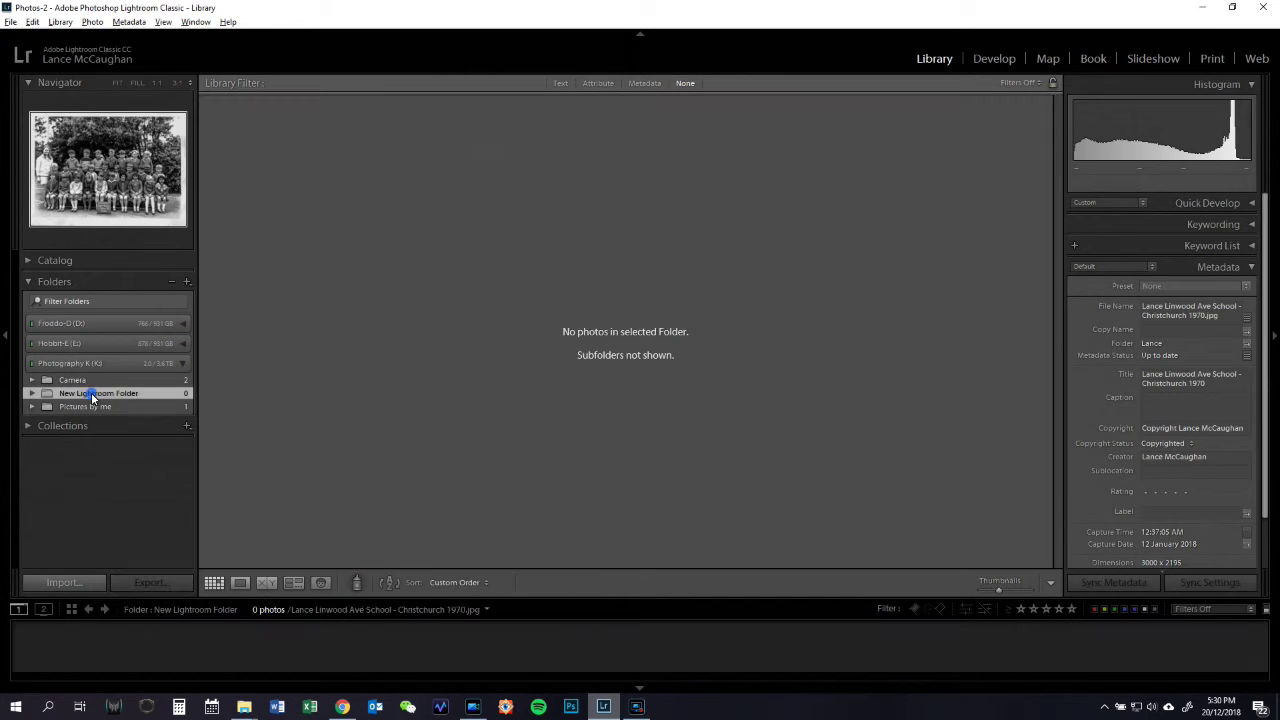
pyautogui.click(32, 394)
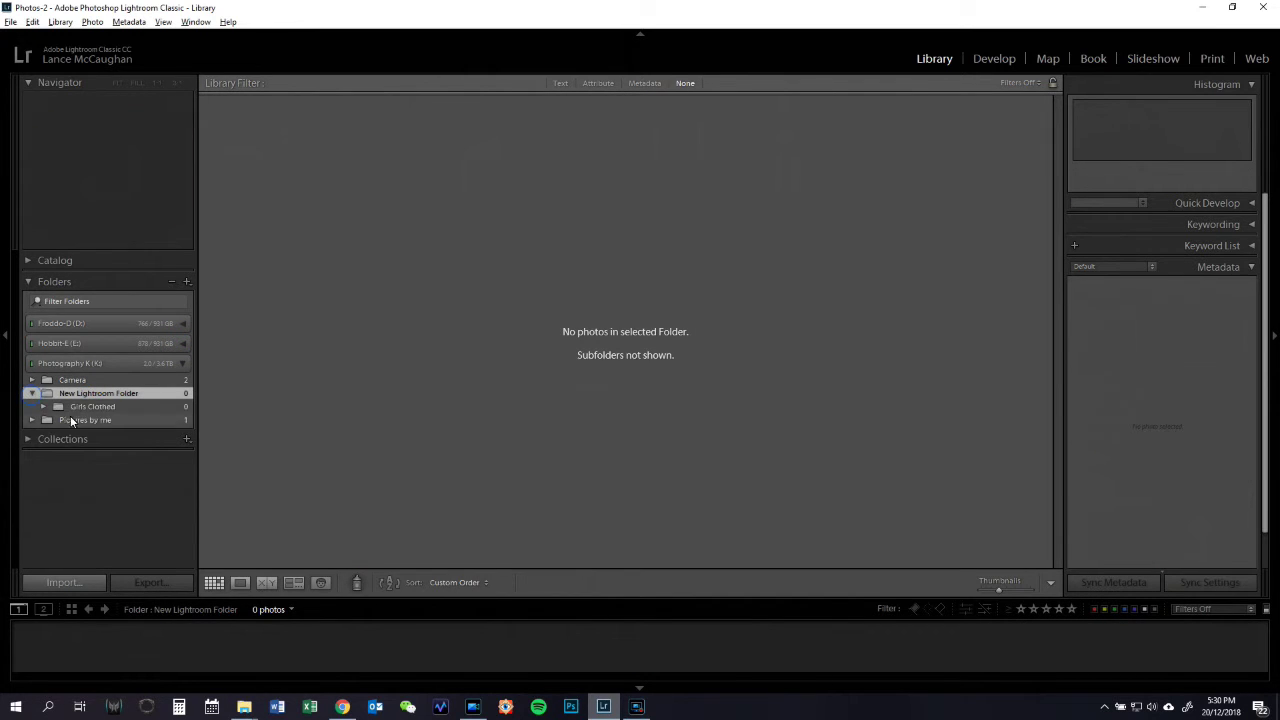